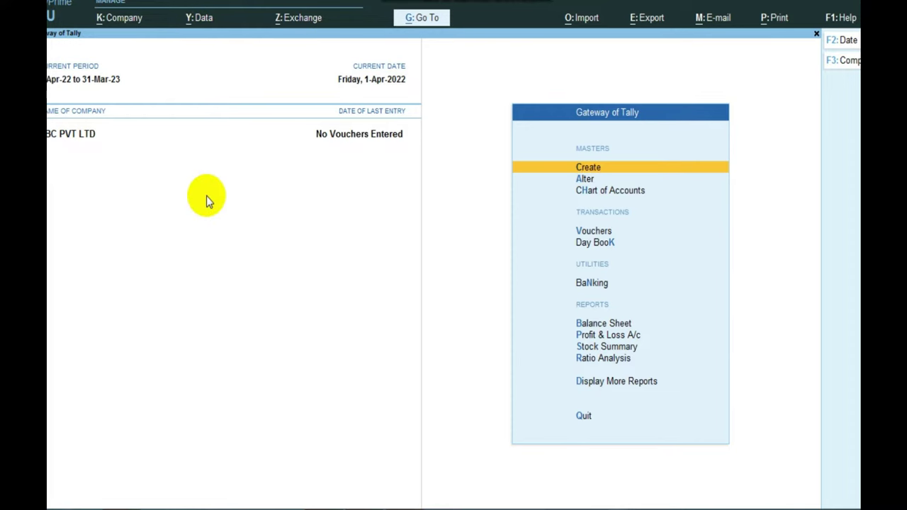
Step: Show TallyPrime's Data Path Configuration, revealing company data at C:\Users\Public\TallyPrime\data
key("alt+y")
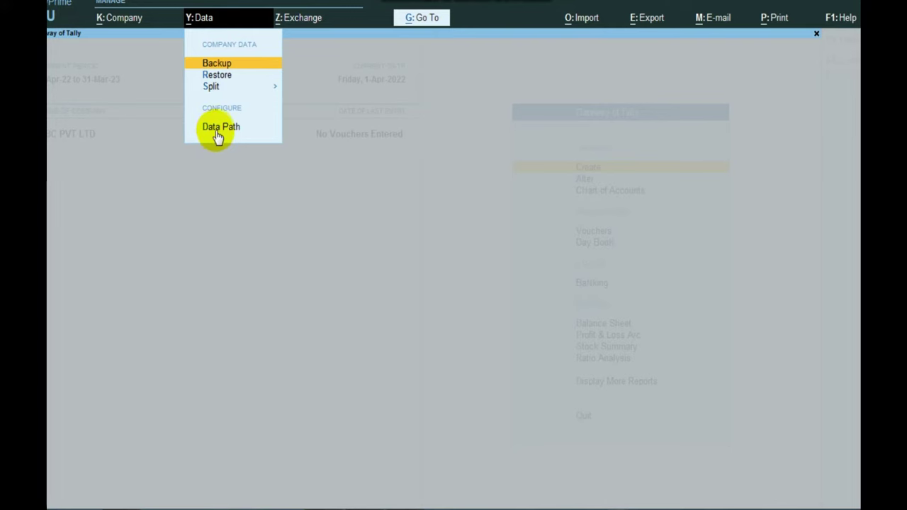
left_click(217, 130)
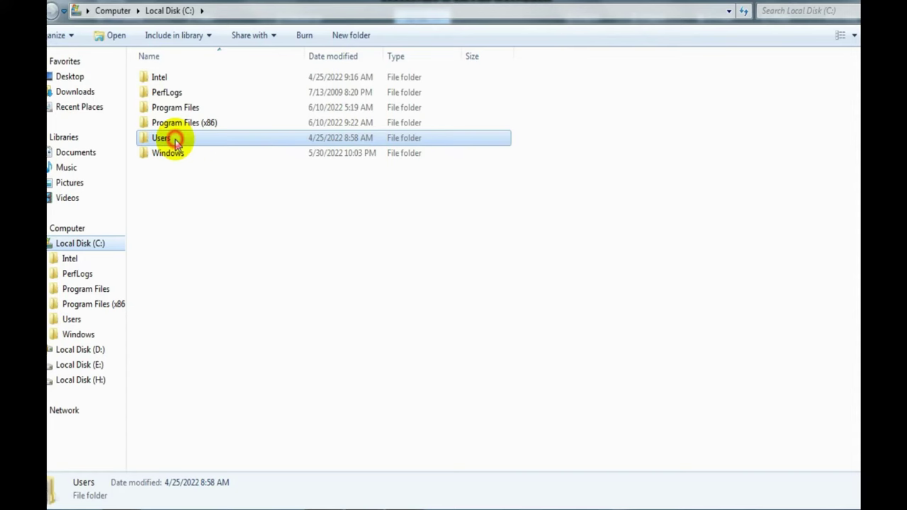
Step: Browse Explorer to C:\Users\Public\TallyPrime\data and locate company folders 10000 and 10001
double_click(175, 140)
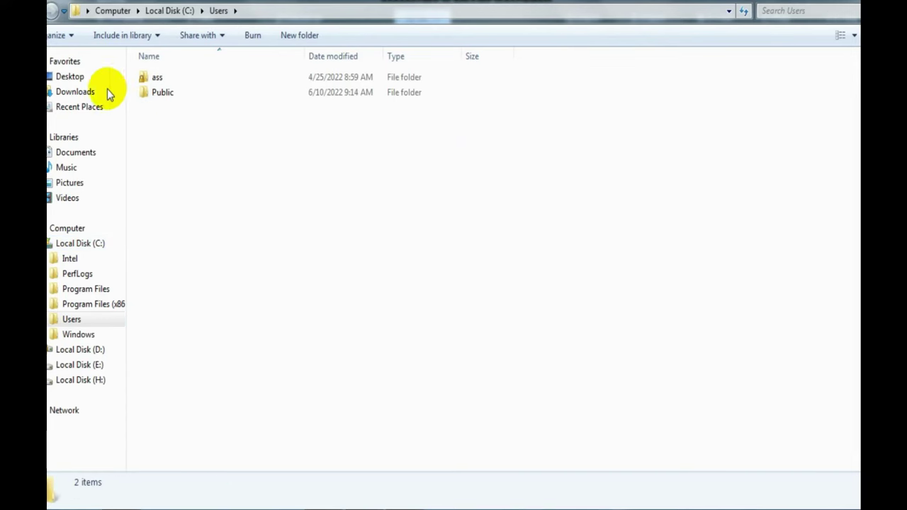
left_click(52, 11)
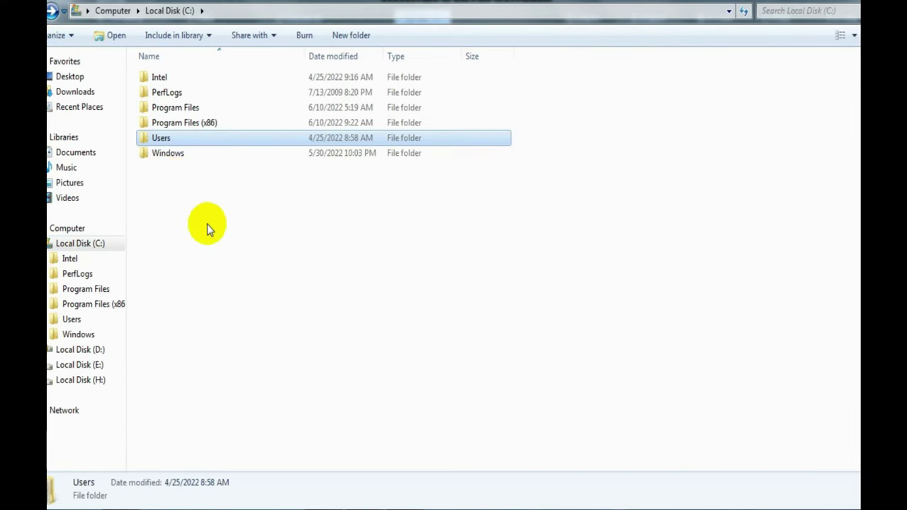
double_click(165, 140)
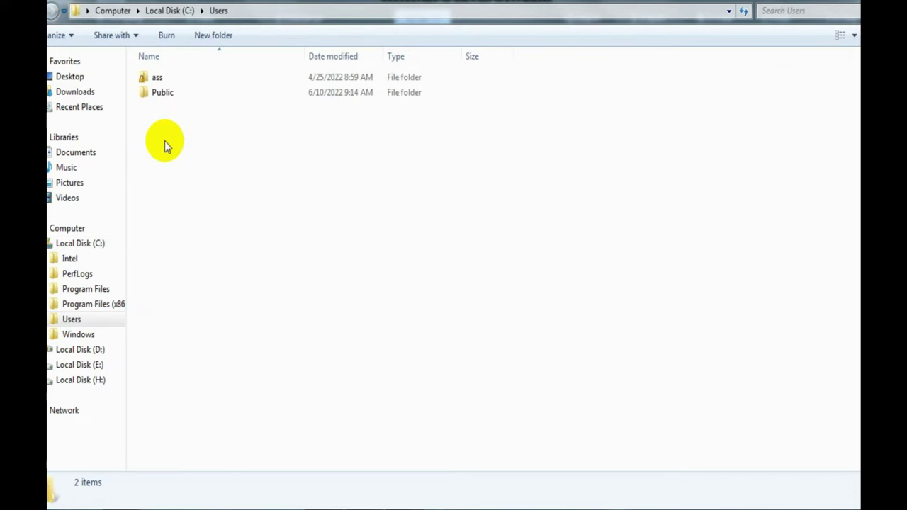
double_click(157, 93)
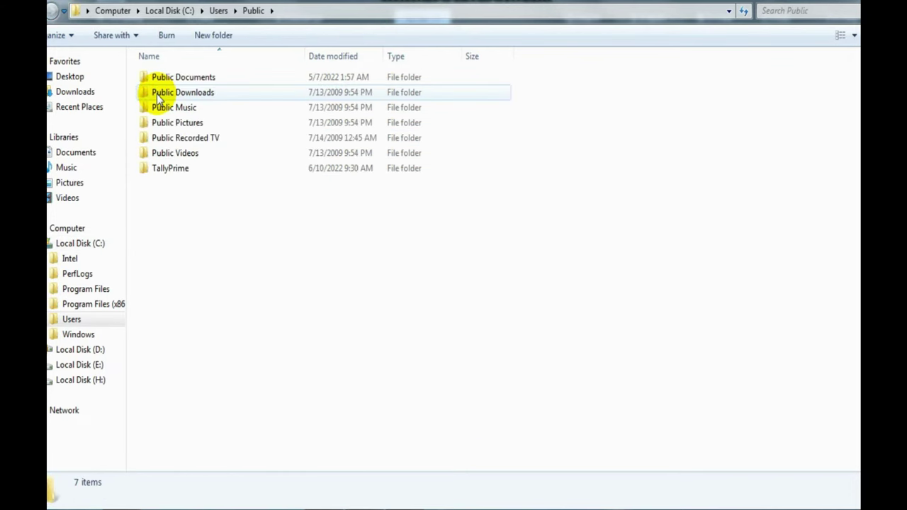
left_click(166, 171)
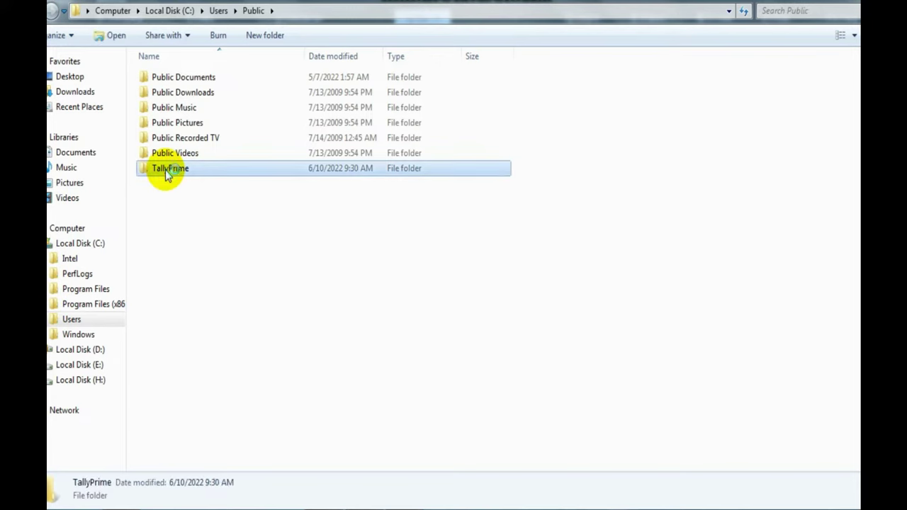
double_click(167, 174)
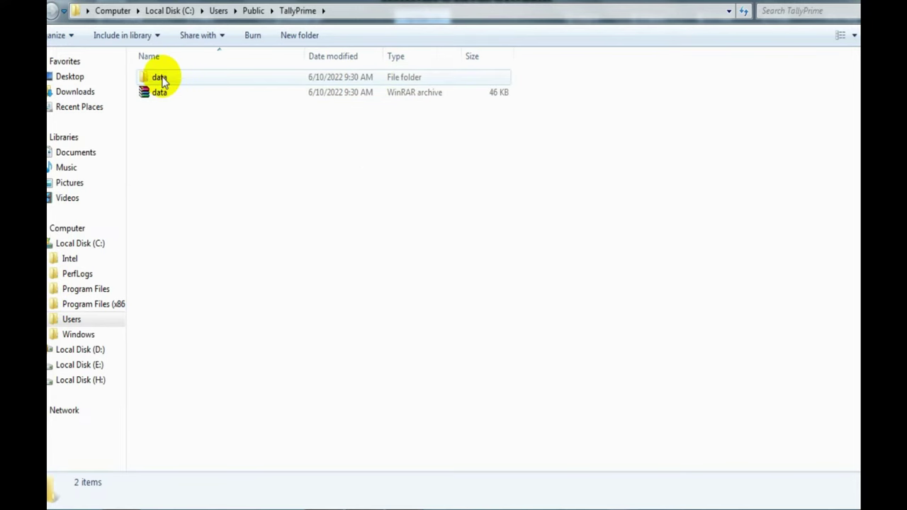
double_click(162, 78)
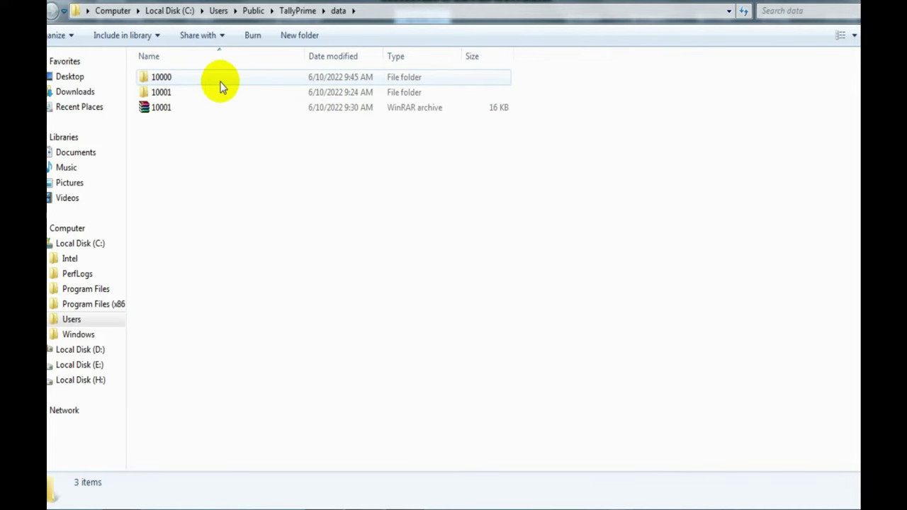
left_click(276, 77)
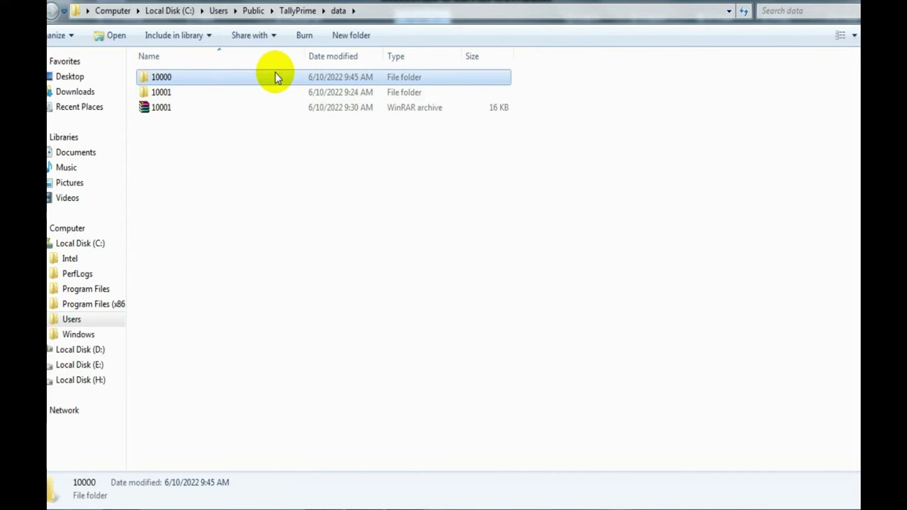
left_click(364, 140)
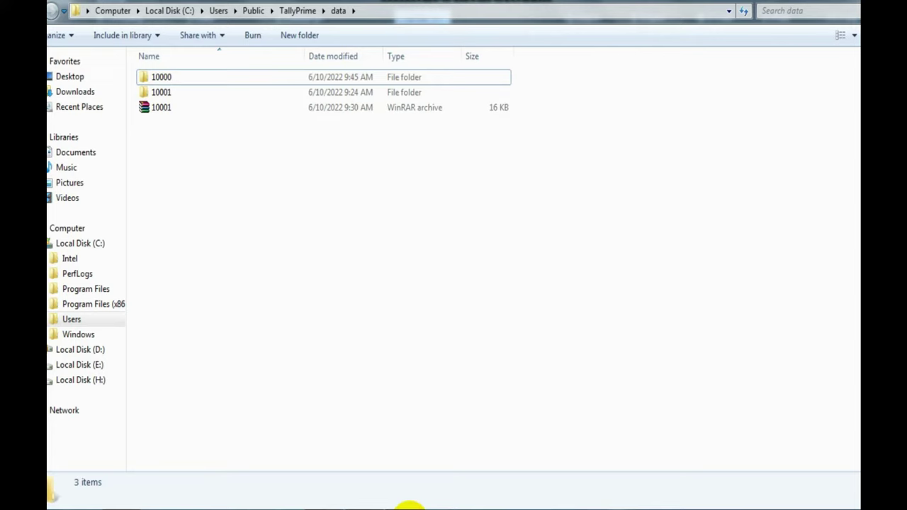
Step: Verify in the Alt+F3 company list that ABC PVT LTD is 10000, then back out toward quitting
left_click(411, 508)
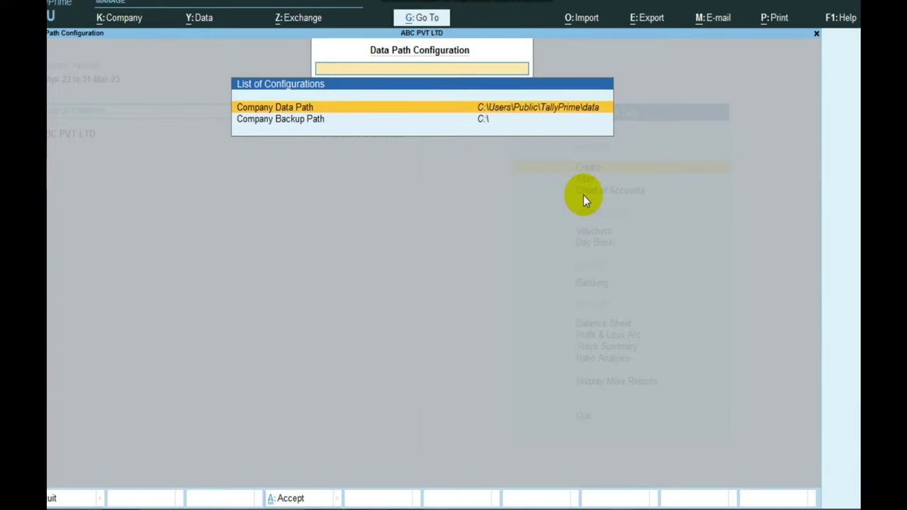
key("Escape")
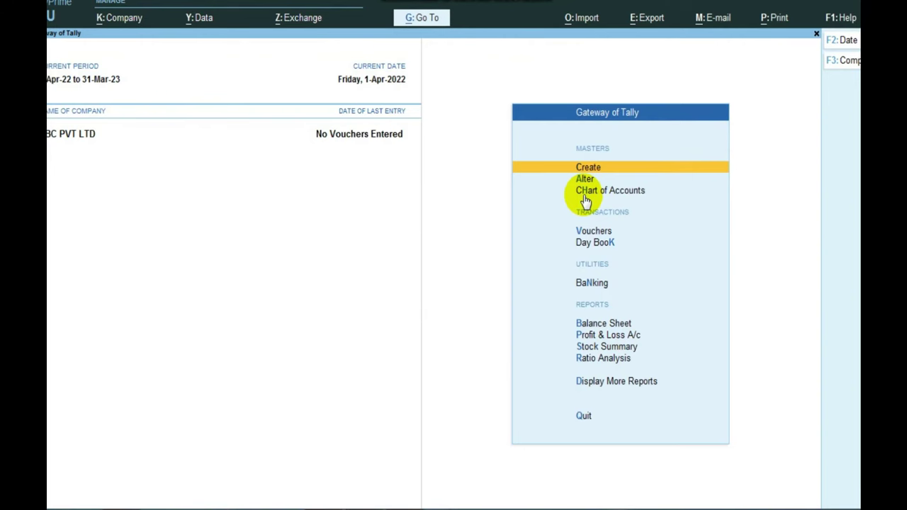
key("alt")
left_click(583, 195)
key("alt+F3")
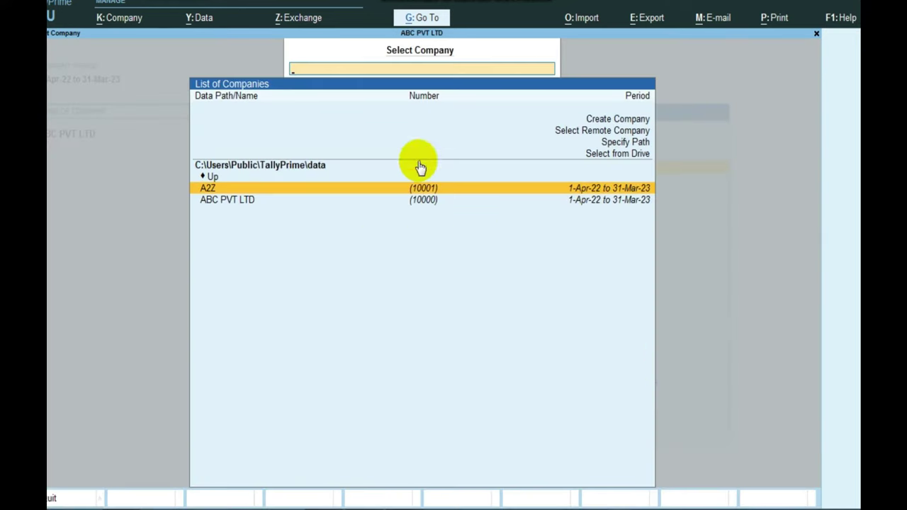
left_click(243, 205)
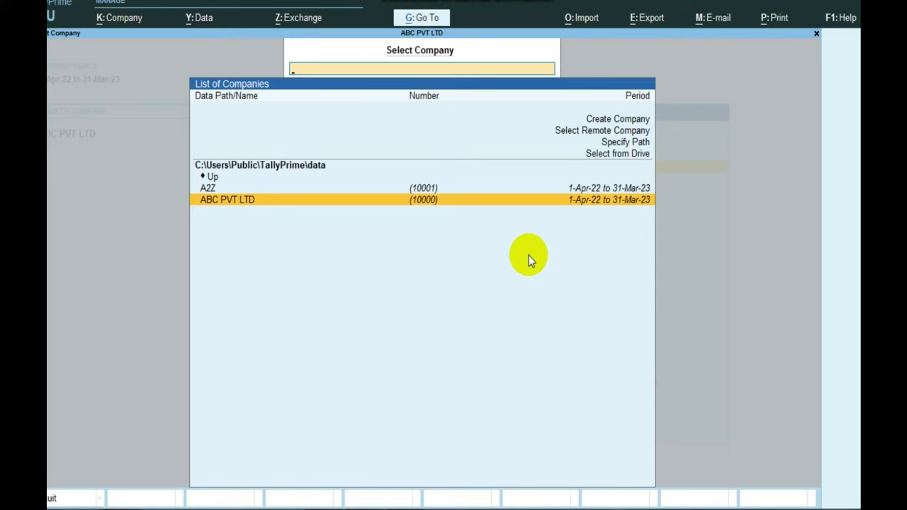
key("Escape")
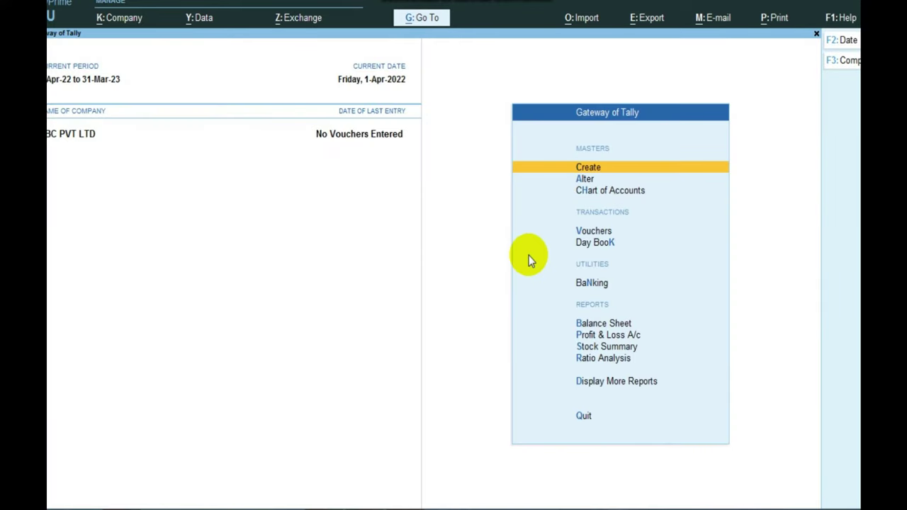
key("Escape")
Step: Quit TallyPrime and choose WinRAR's Add to archive for the 10000 company folder
key("Return")
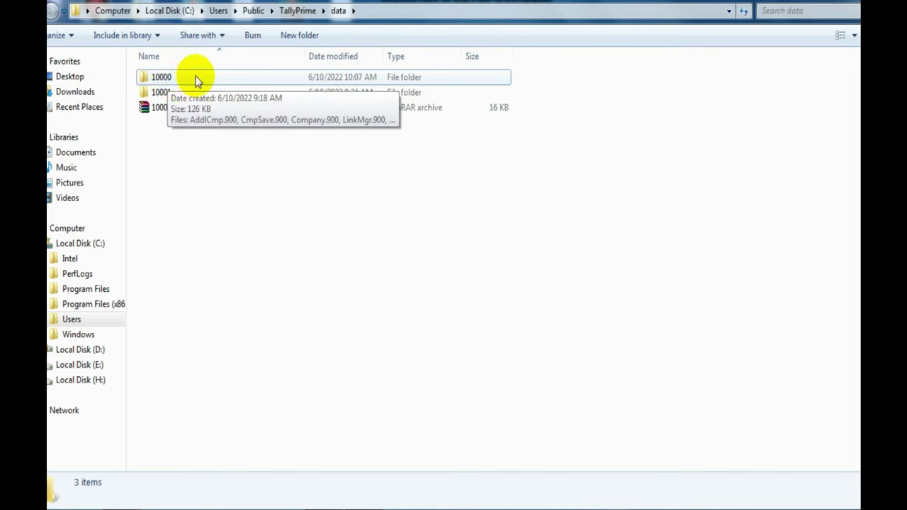
left_click(180, 76)
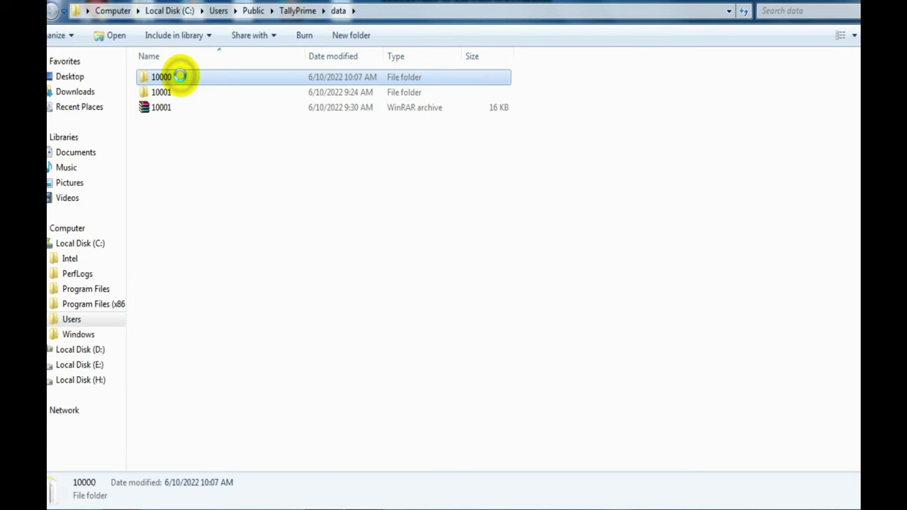
right_click(180, 76)
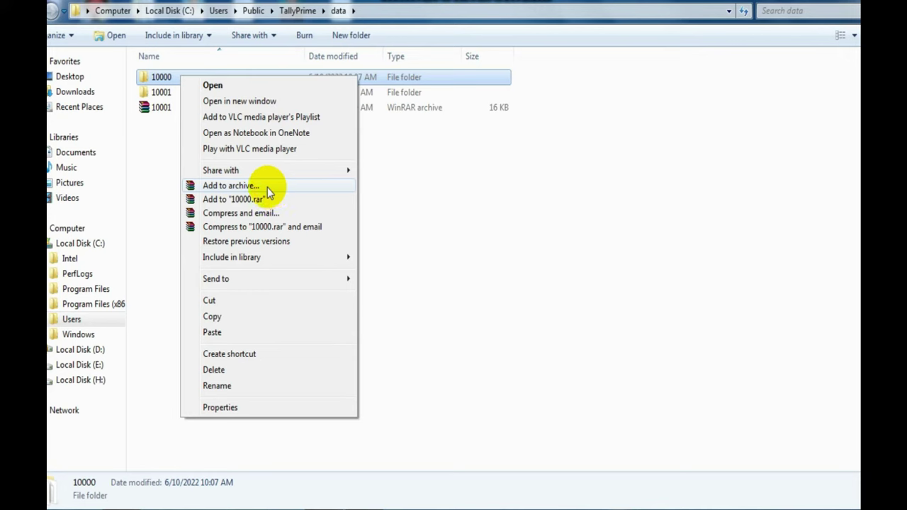
left_click(267, 186)
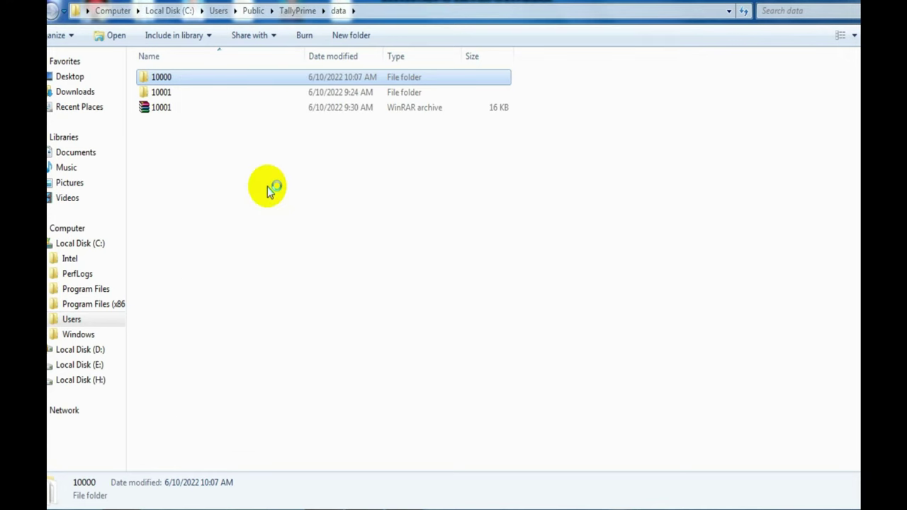
Step: Accept WinRAR's default parameters to create the 10000.rar archive
left_click(454, 209)
left_click(468, 372)
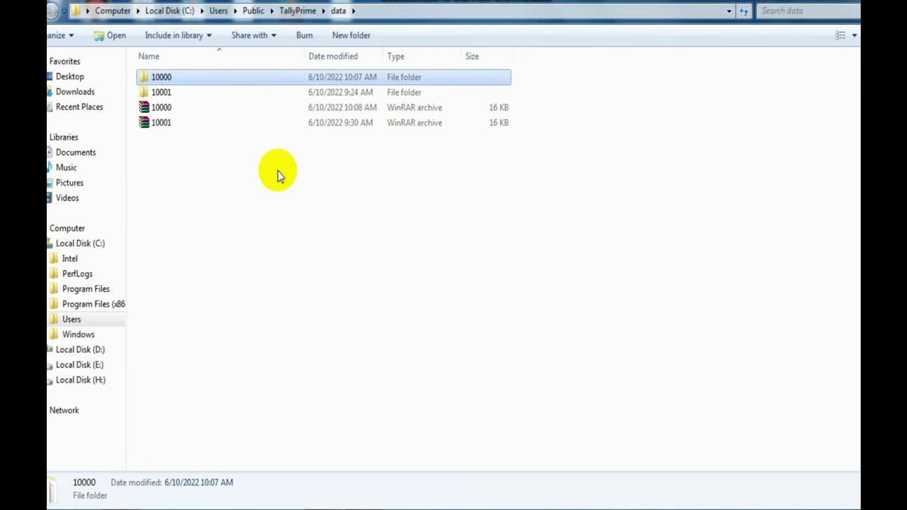
left_click(165, 125)
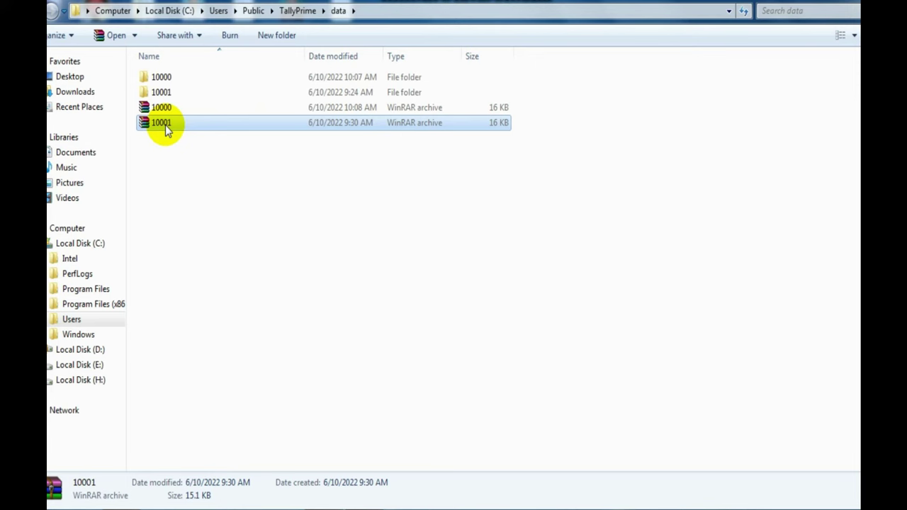
Step: Check the new 16 KB 10000 archive beside 10001 in the data folder
left_click(156, 80)
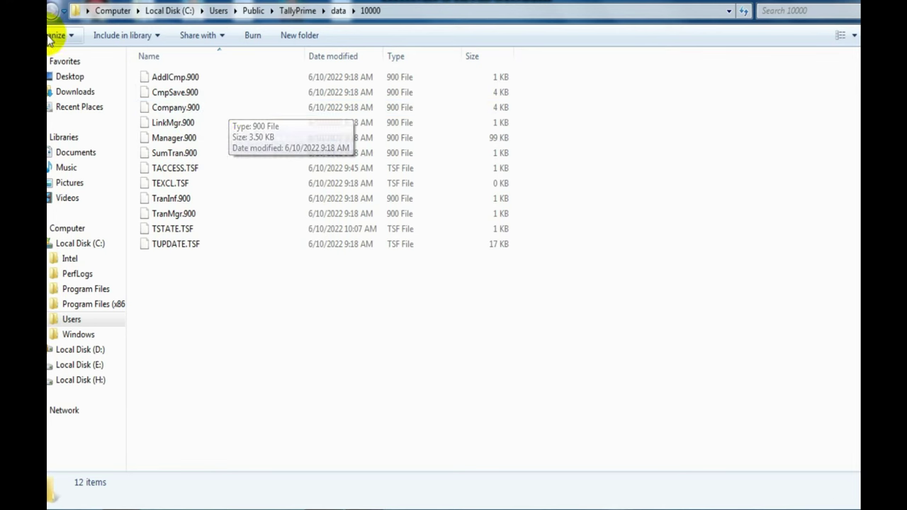
left_click(52, 11)
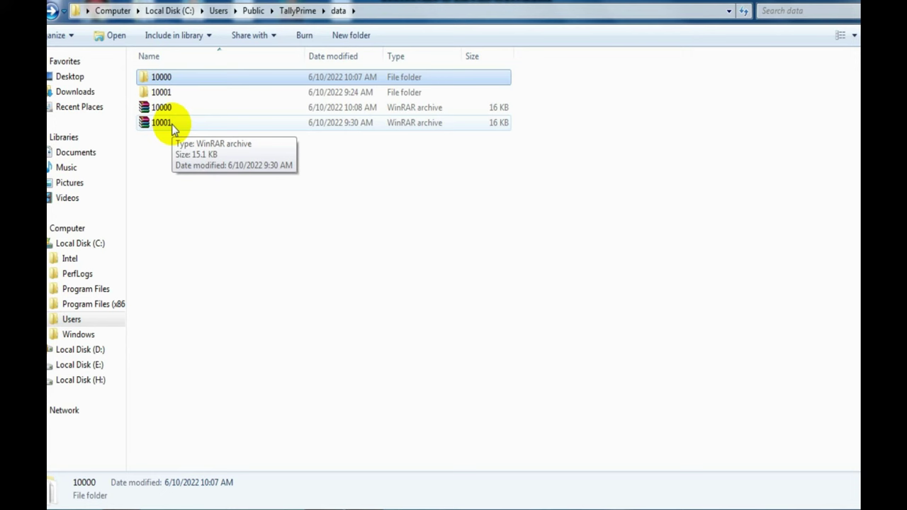
left_click(155, 108)
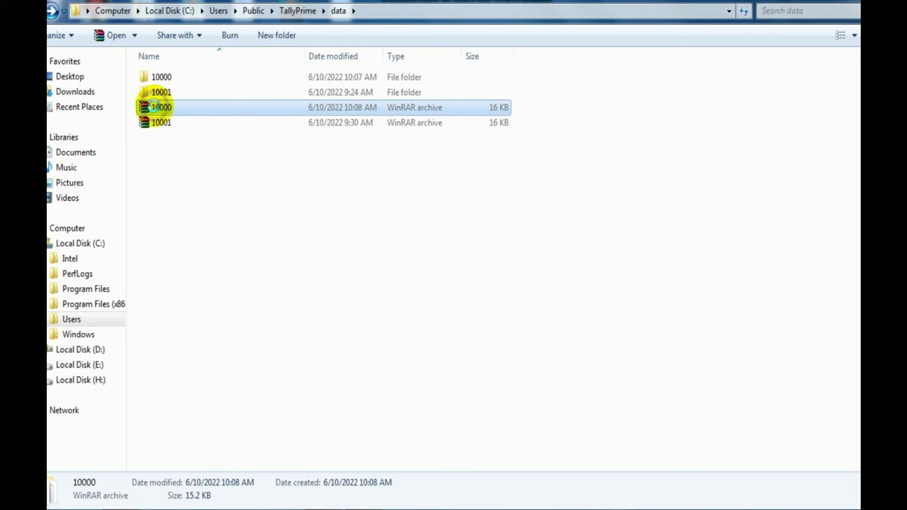
right_click(155, 108)
left_click(323, 191)
left_click(323, 191)
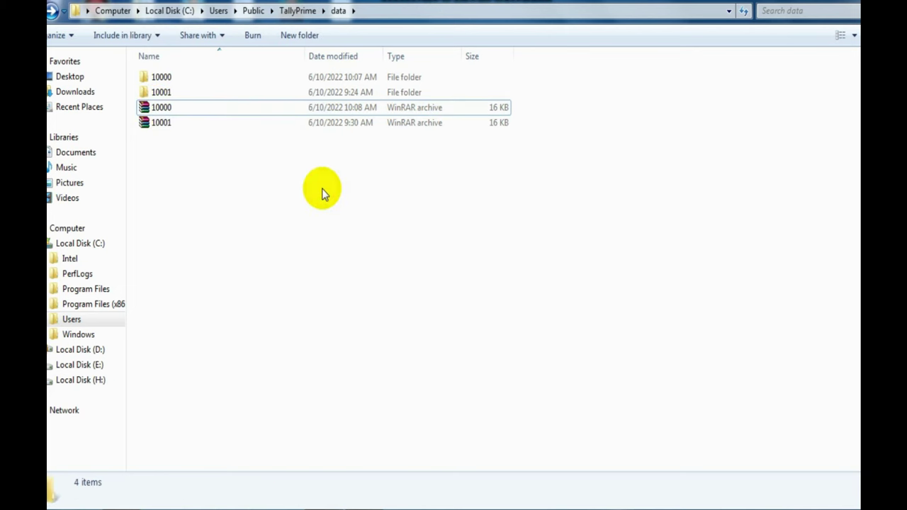